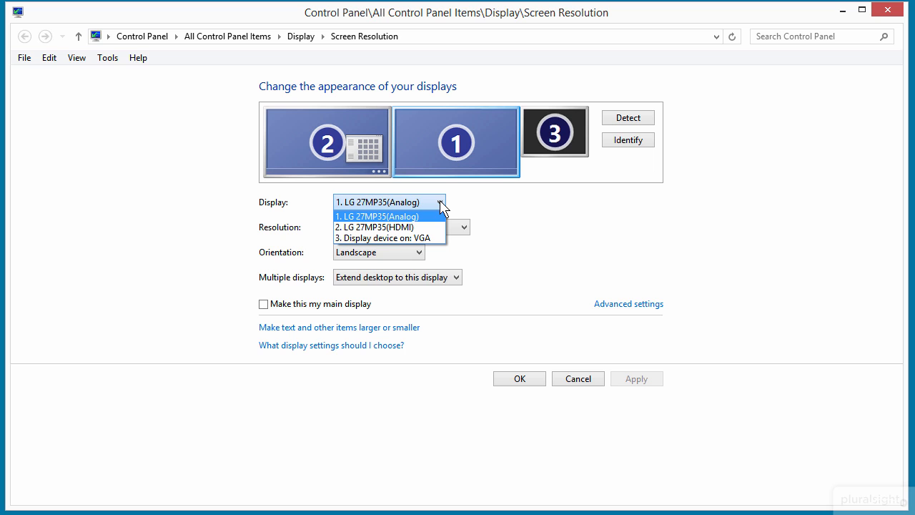
# Detect the connected displays and select display 2, the LG 27MP35(HDMI), in the monitor arrangement
pyautogui.click(624, 211)
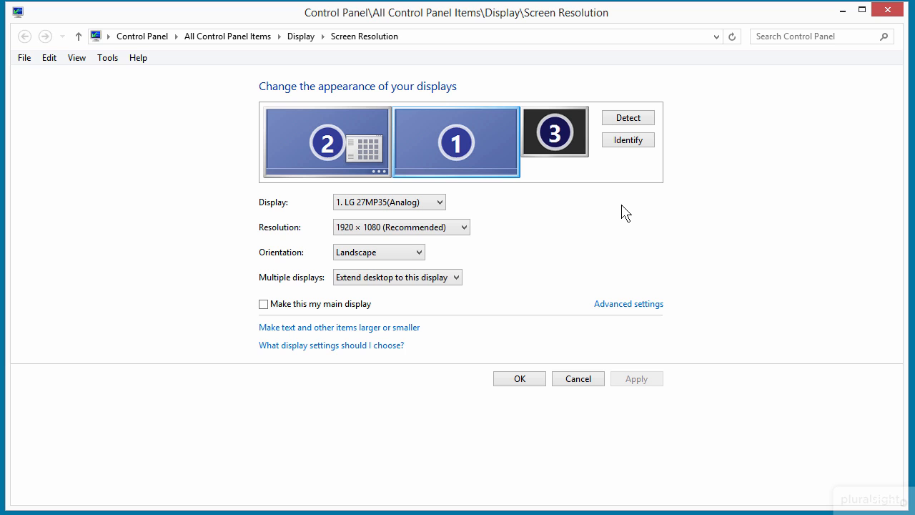
pyautogui.click(630, 118)
pyautogui.click(302, 143)
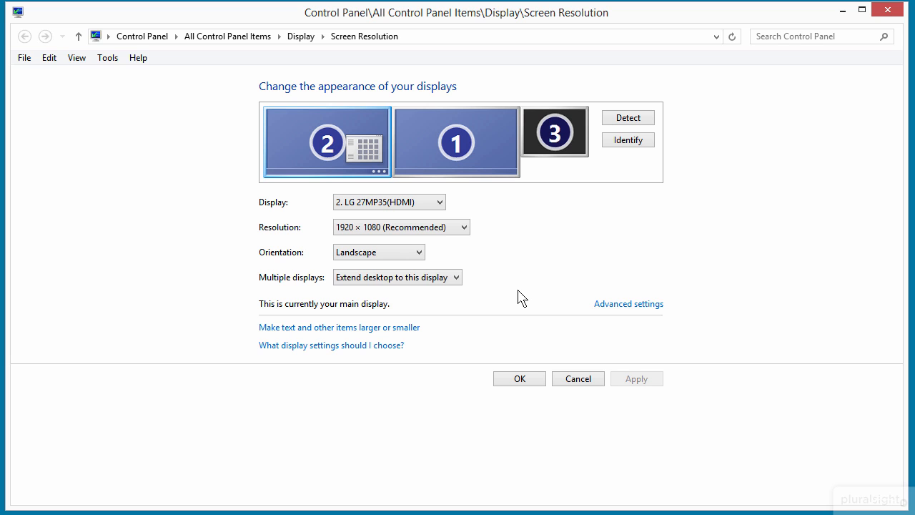
# Check which multiple-display modes and screen resolutions are offered for display 2
pyautogui.click(458, 280)
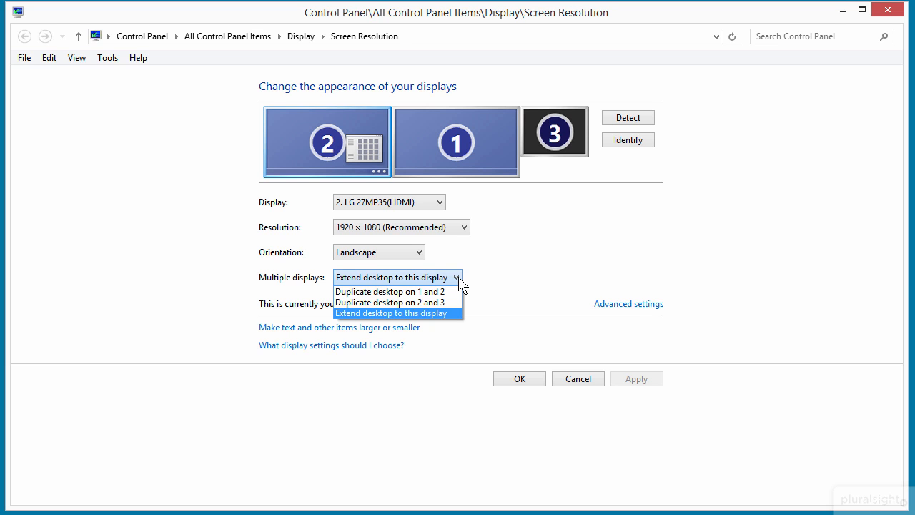
pyautogui.click(544, 244)
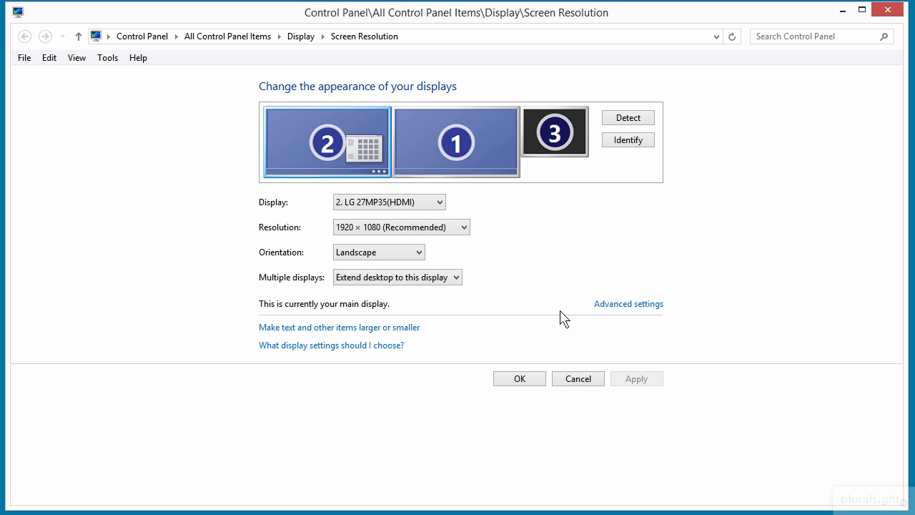
pyautogui.click(463, 228)
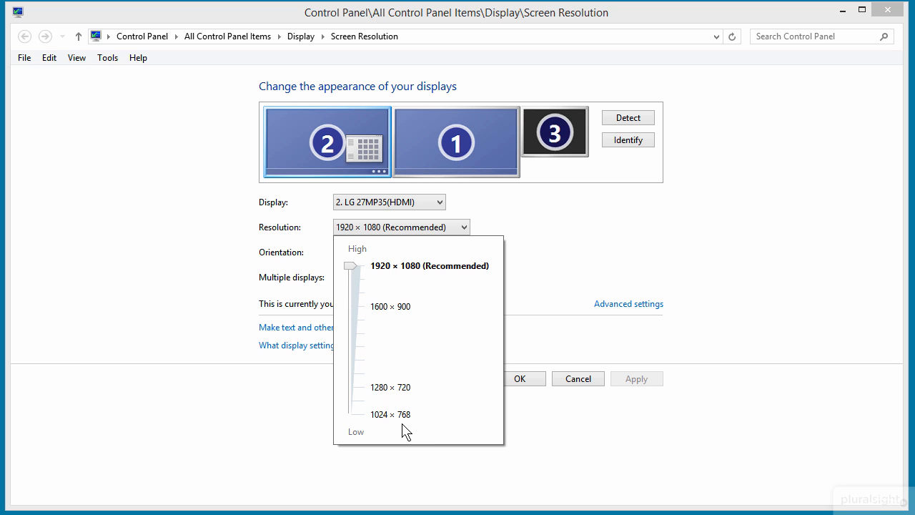
pyautogui.click(591, 263)
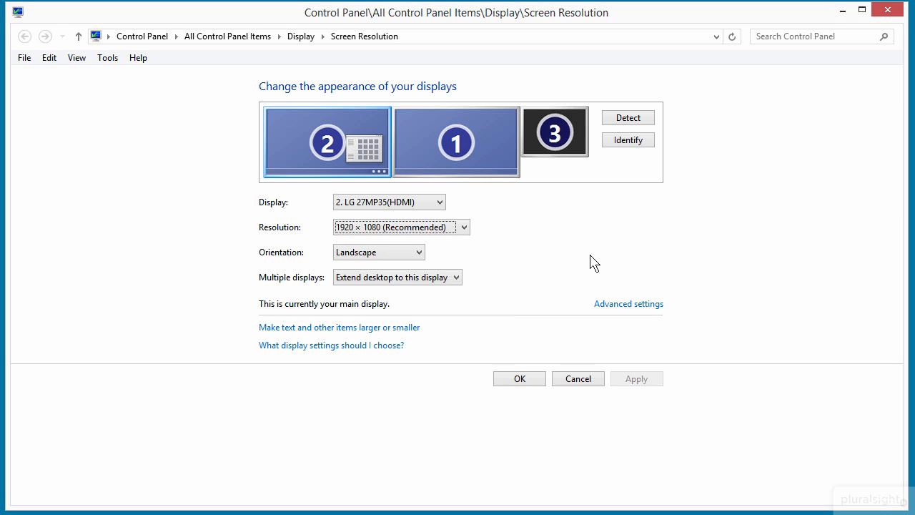
# Open the advanced settings of display 2 and look through the graphics adapter's list of all valid modes
pyautogui.click(613, 304)
pyautogui.moveTo(222, 30); pyautogui.dragTo(503, 68)
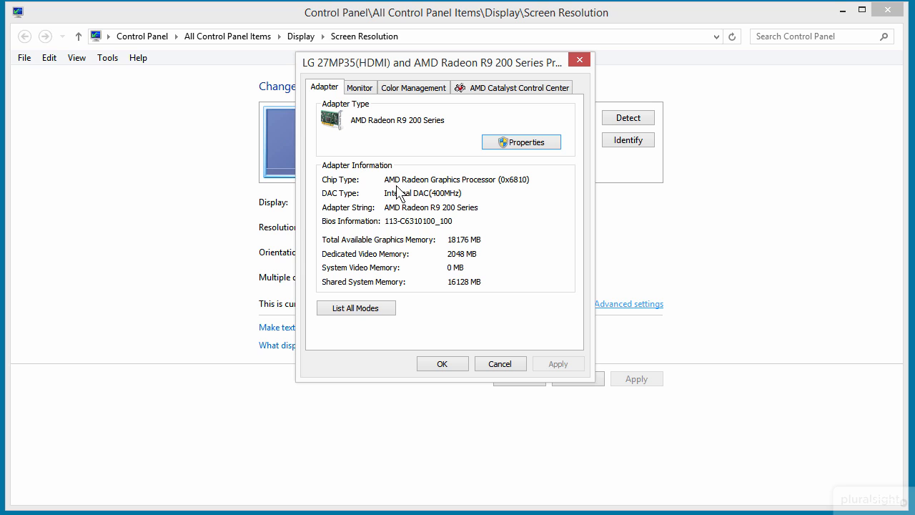
pyautogui.click(378, 308)
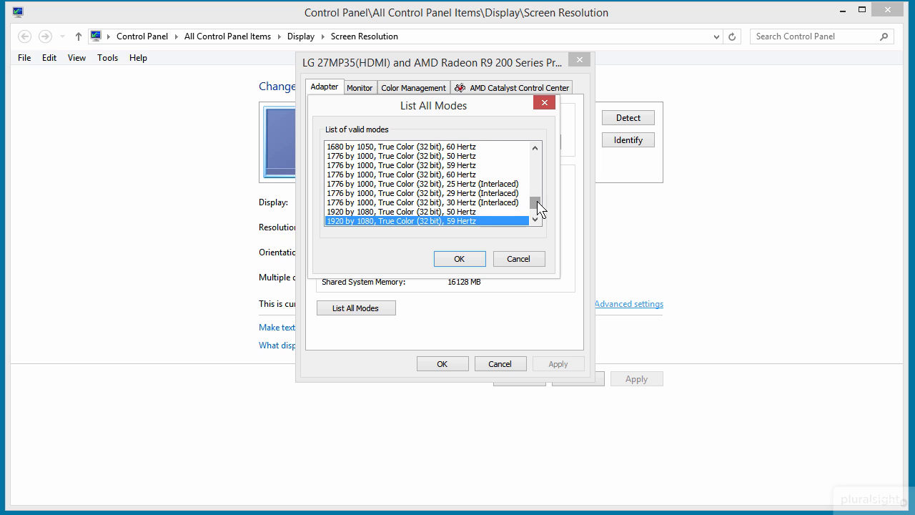
pyautogui.moveTo(539, 206); pyautogui.dragTo(539, 214)
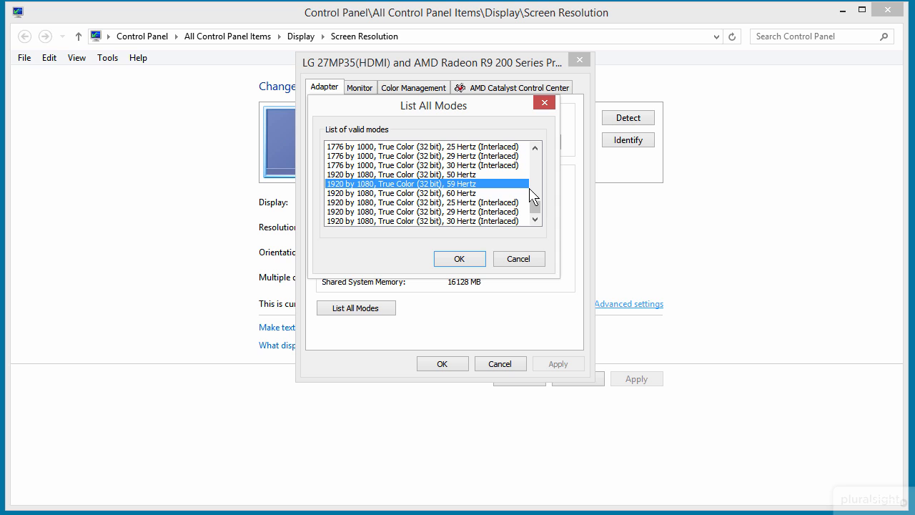
pyautogui.click(544, 104)
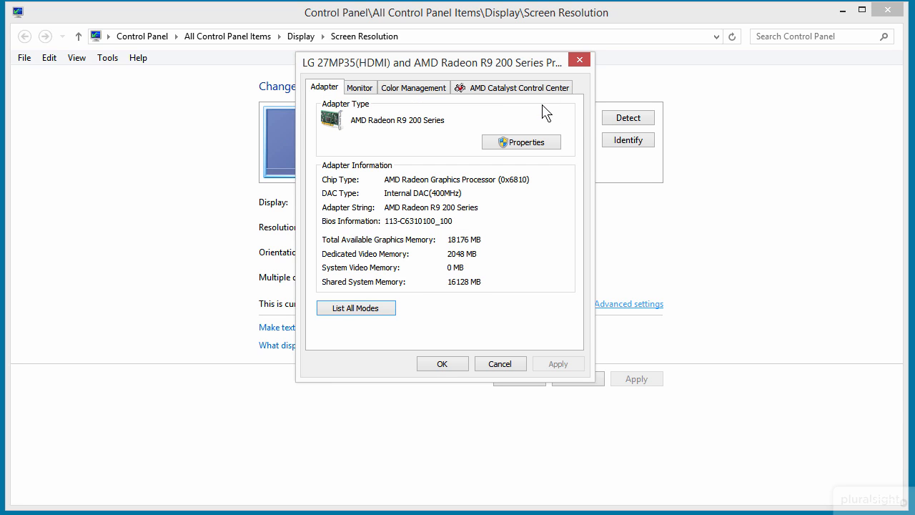
# Inspect the graphics adapter's driver properties and its driver update options, and close both windows
pyautogui.click(525, 143)
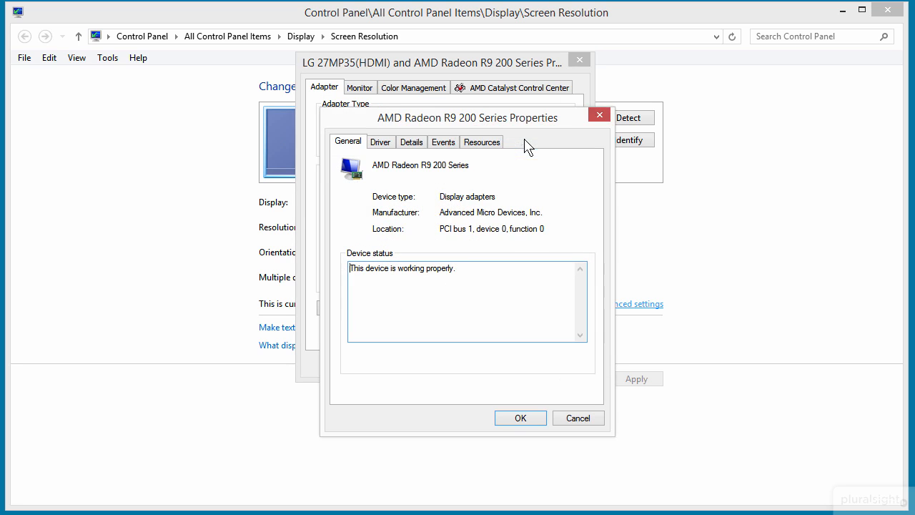
pyautogui.click(381, 143)
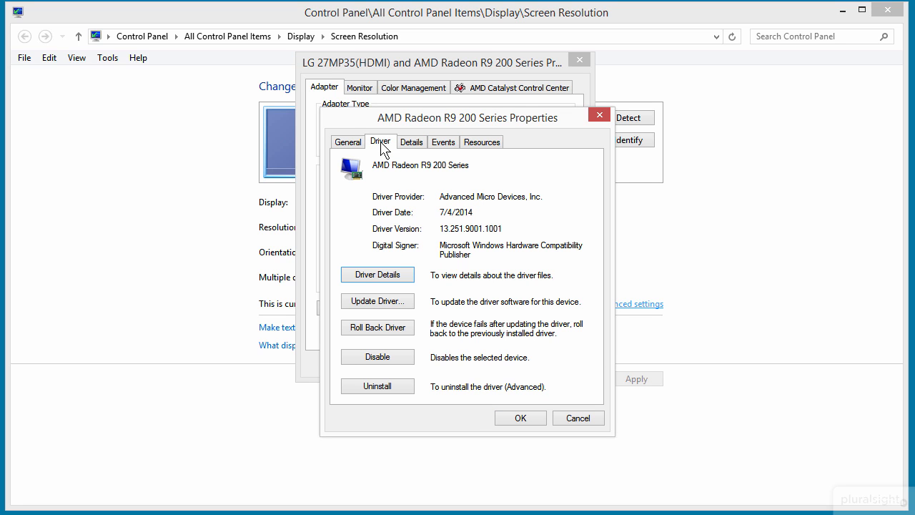
pyautogui.click(398, 301)
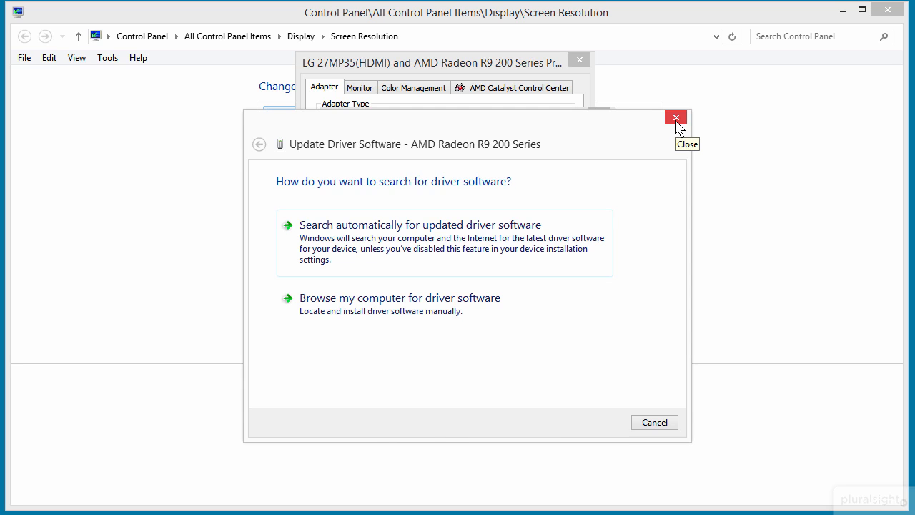
pyautogui.click(676, 118)
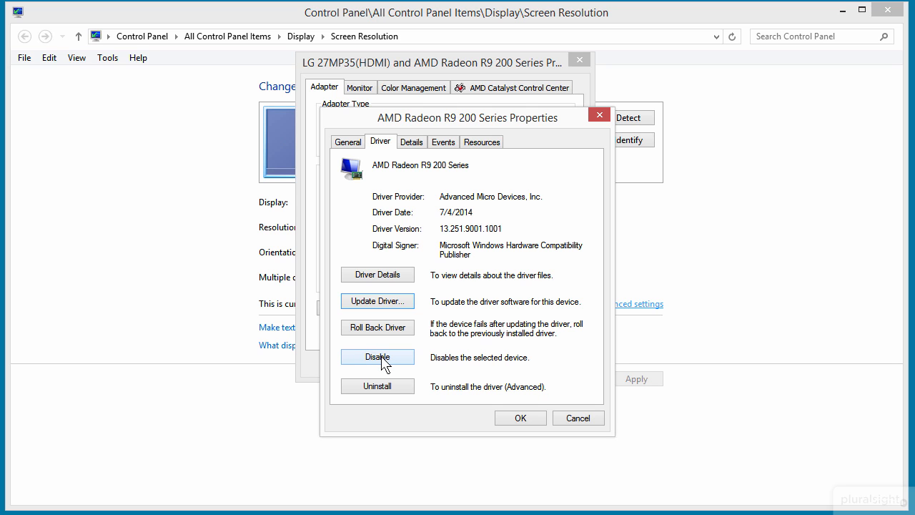
pyautogui.click(598, 110)
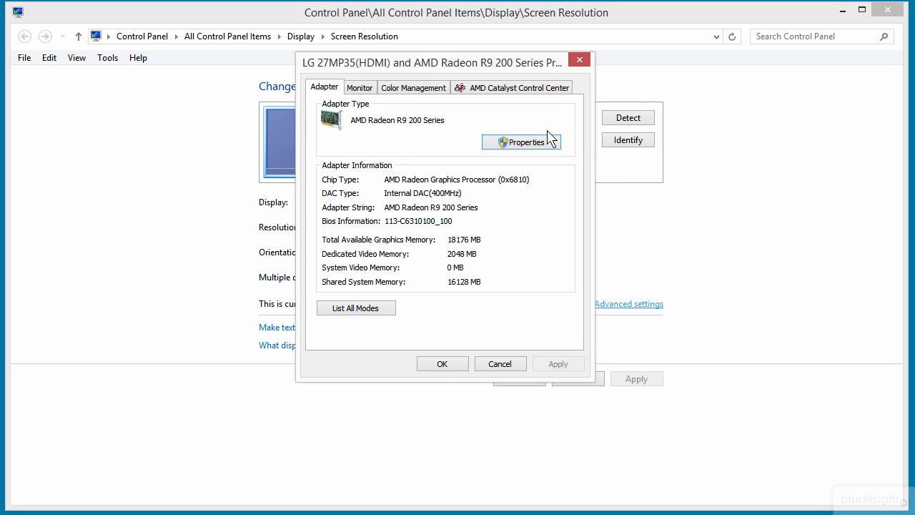
# Launch AMD Catalyst Control Center from the display's advanced settings and widen its window
pyautogui.moveTo(477, 62); pyautogui.dragTo(512, 87)
pyautogui.moveTo(512, 87); pyautogui.dragTo(457, 87)
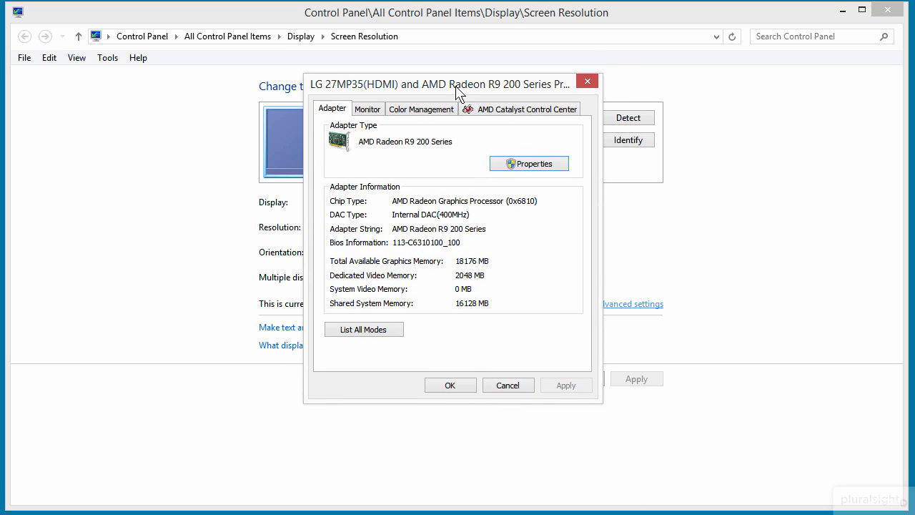
pyautogui.click(509, 111)
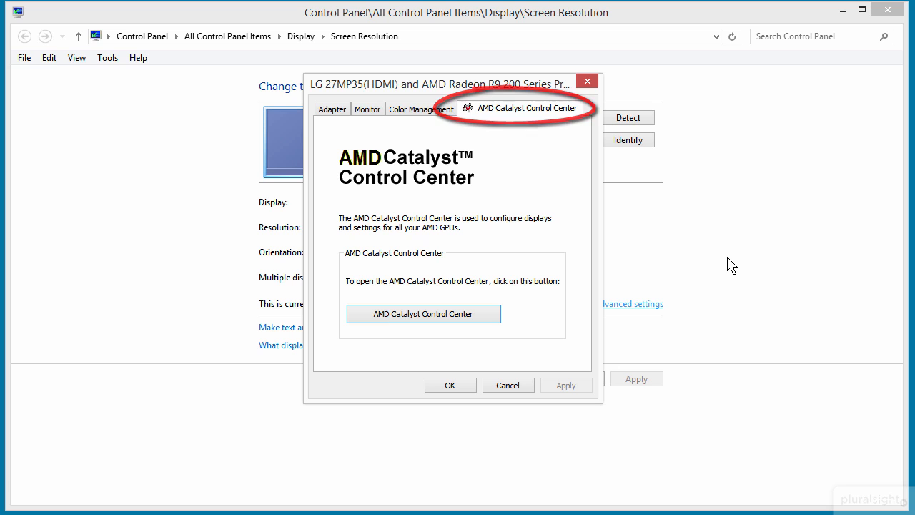
pyautogui.click(457, 316)
pyautogui.moveTo(293, 100); pyautogui.dragTo(312, 39)
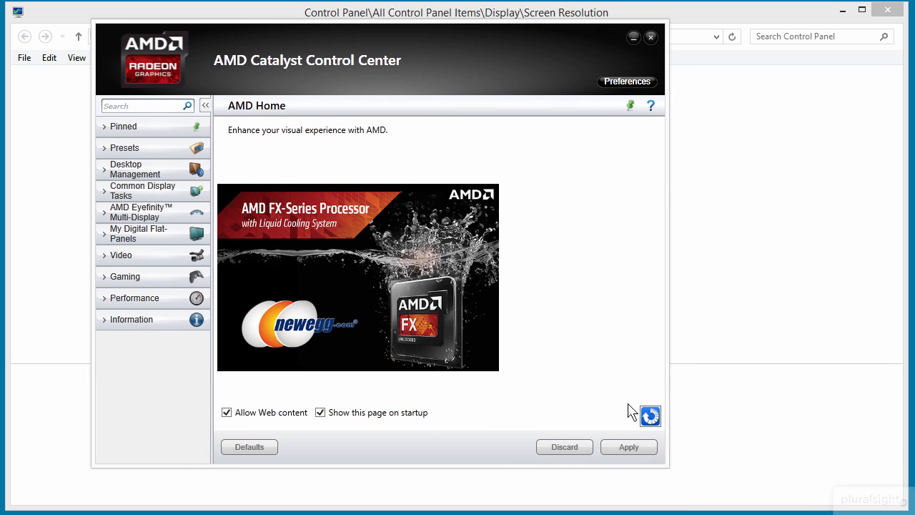
pyautogui.moveTo(669, 472); pyautogui.dragTo(842, 476)
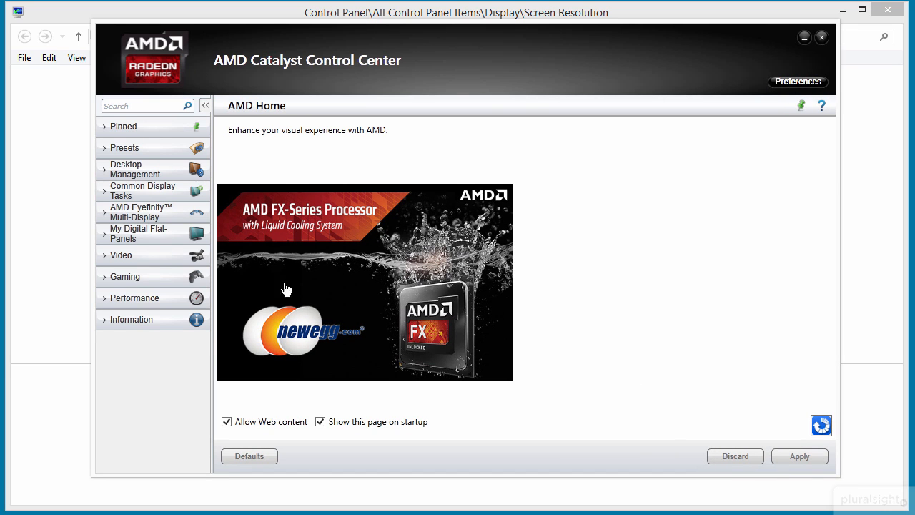
# Look at the Gaming category and the AMD OverDrive performance settings, and close AMD Catalyst Control Center
pyautogui.click(106, 278)
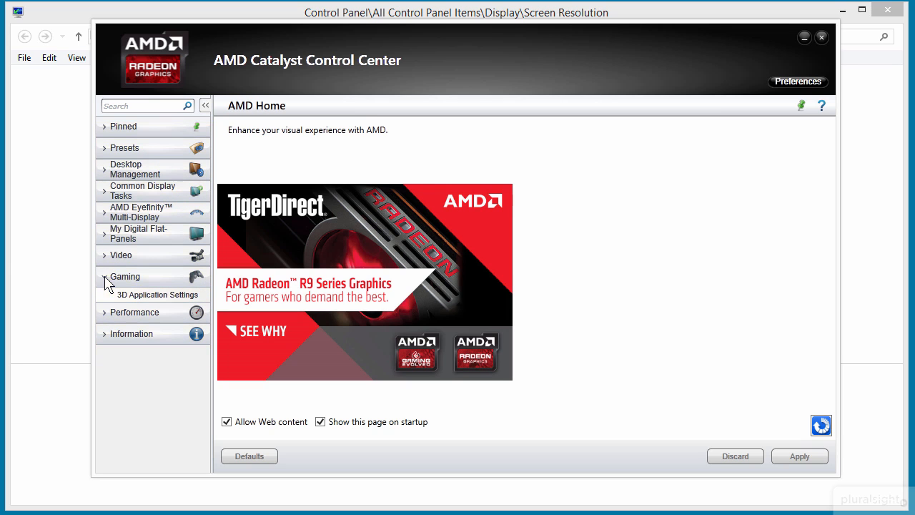
pyautogui.click(106, 313)
pyautogui.click(128, 331)
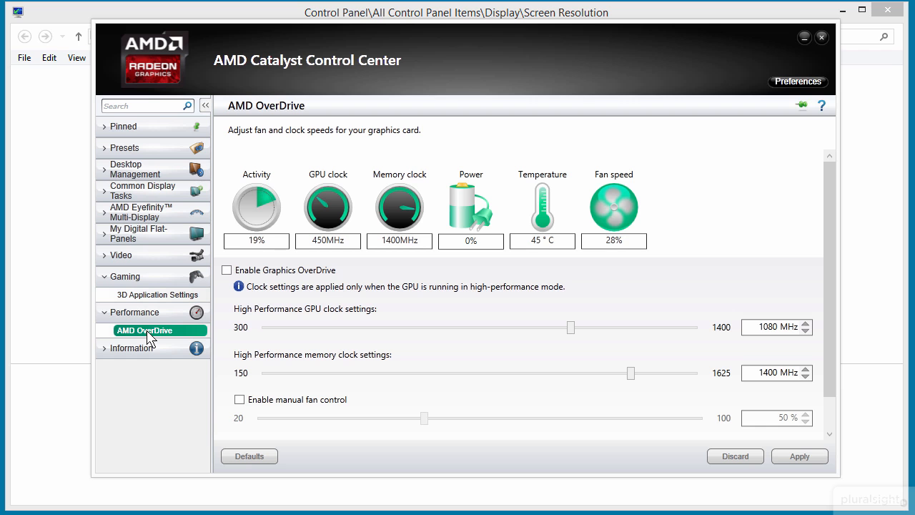
pyautogui.click(822, 37)
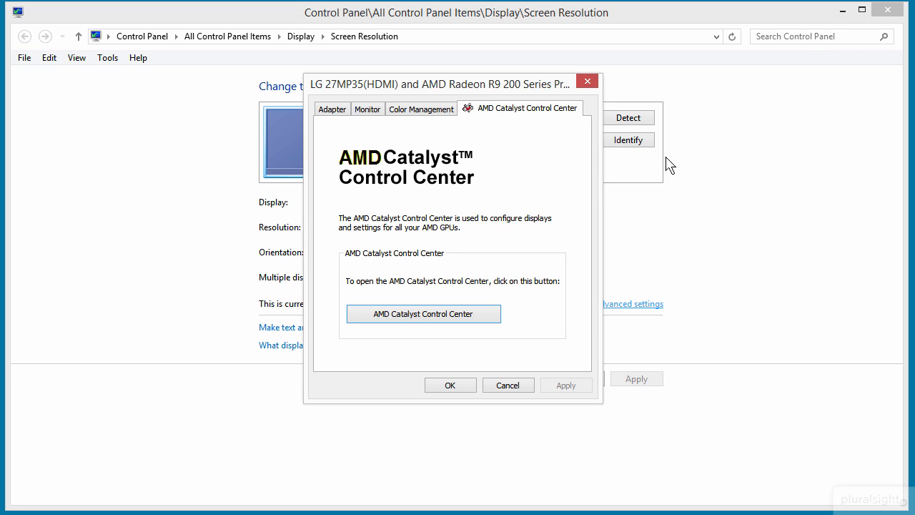
# Review the monitor settings and the device and system-wide color profiles in Color Management, and return to Screen Resolution
pyautogui.click(376, 109)
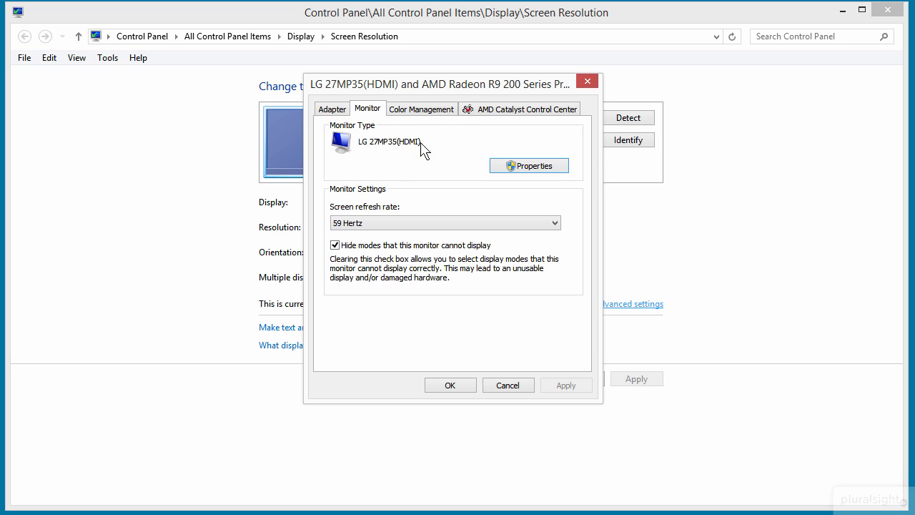
pyautogui.click(423, 109)
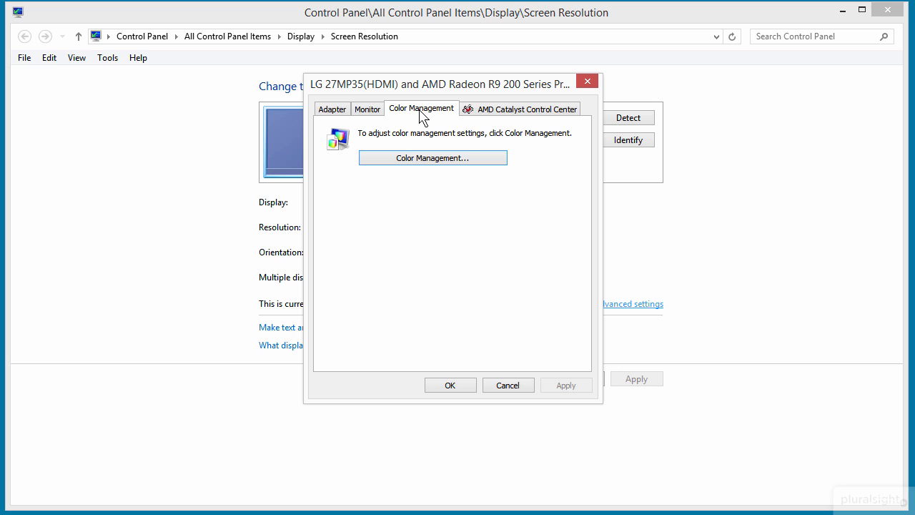
pyautogui.click(433, 159)
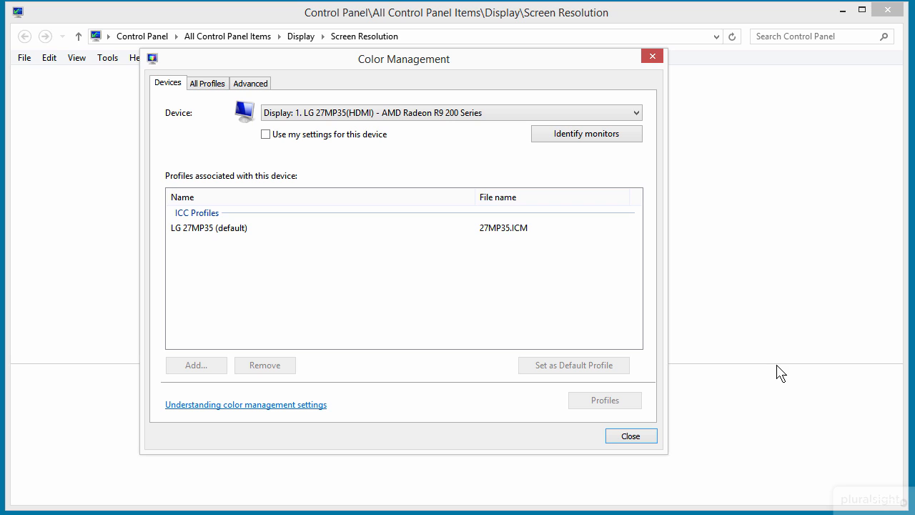
pyautogui.click(207, 83)
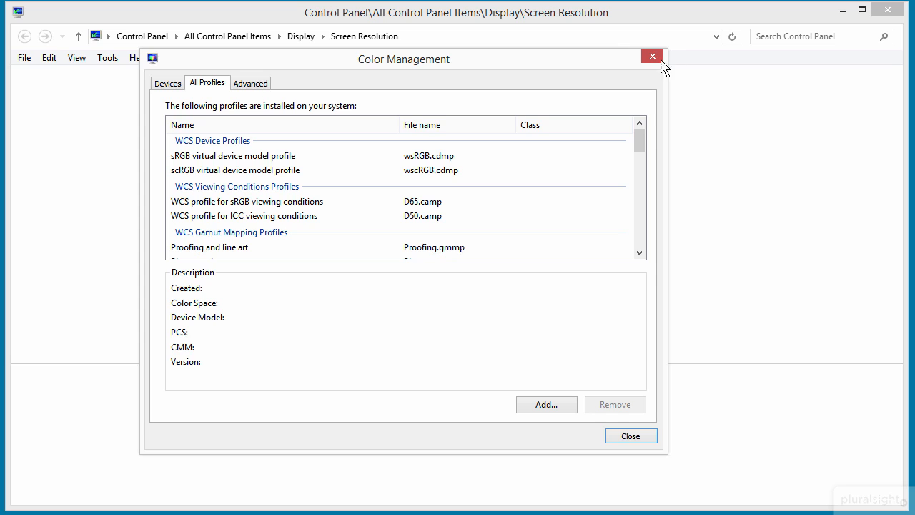
pyautogui.click(653, 57)
pyautogui.click(588, 82)
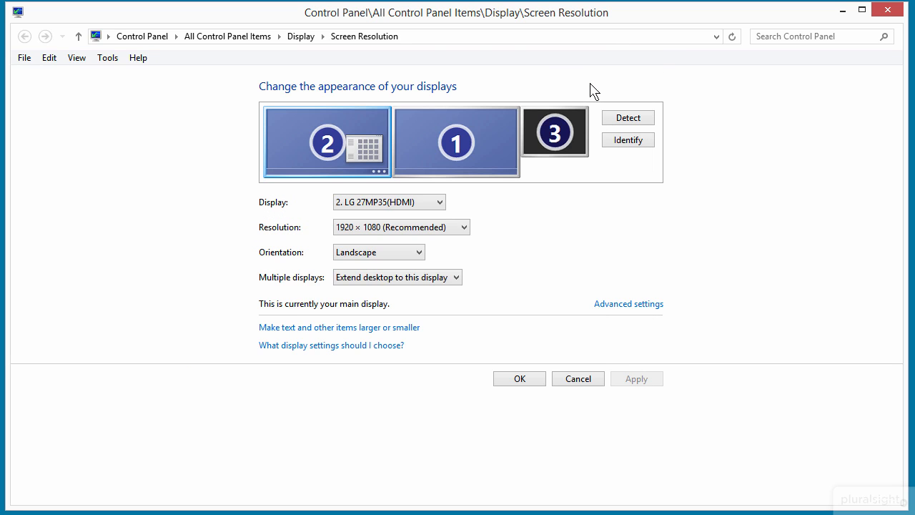